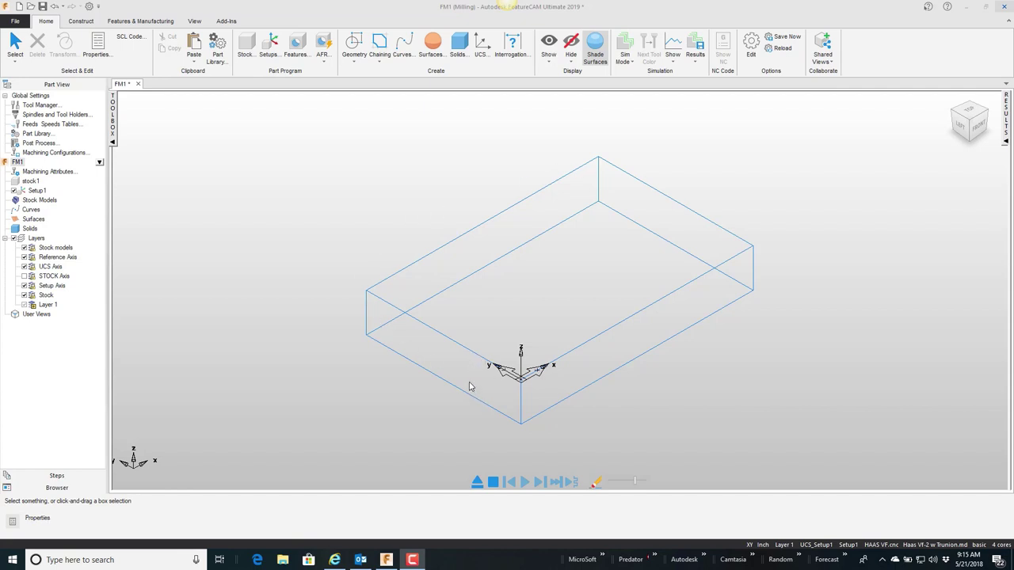
# Step: From the top view, create a new Counter Bore hole feature with the default dimensions
pyautogui.rightClick(324, 156)
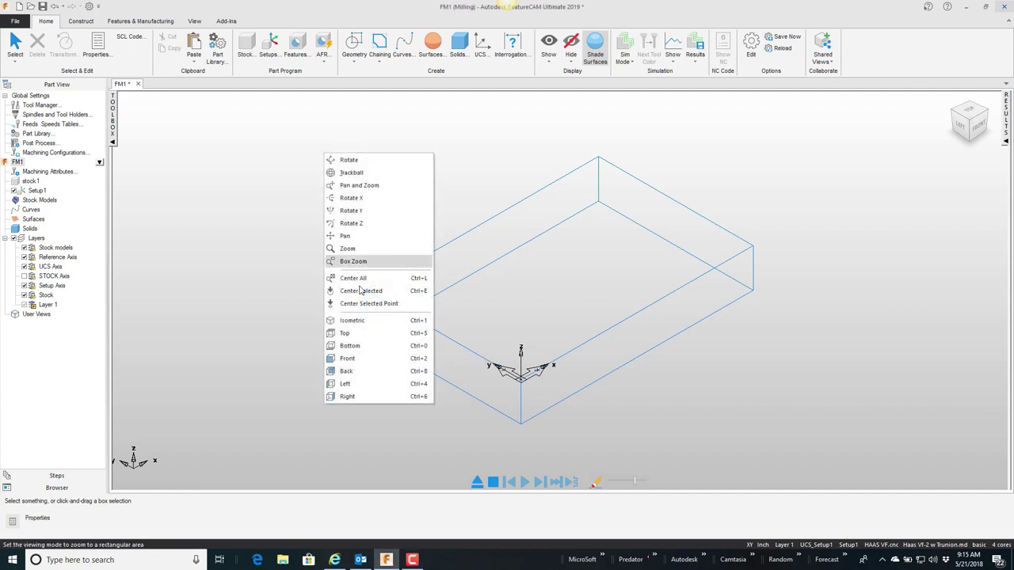
pyautogui.click(365, 333)
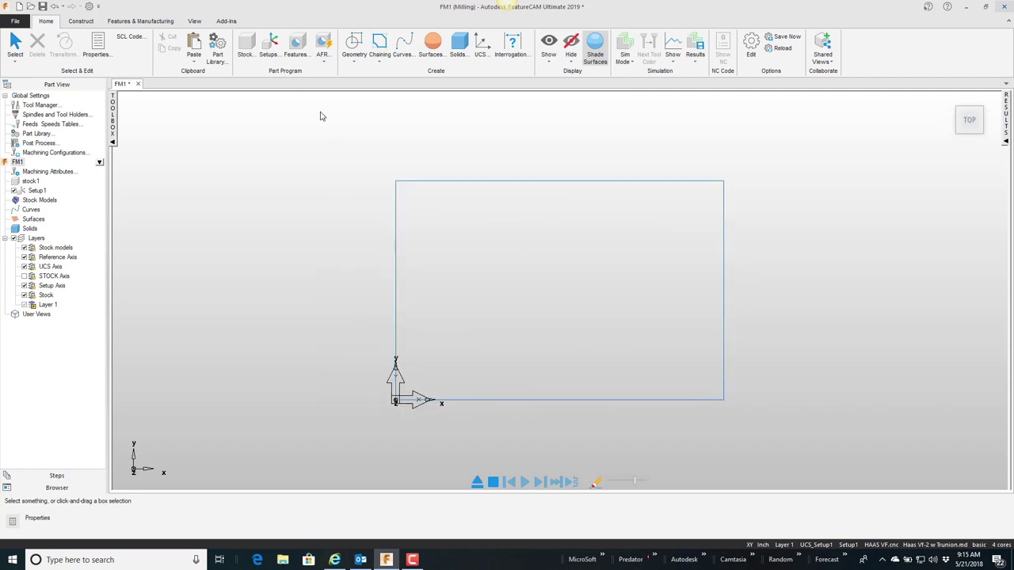
pyautogui.click(296, 47)
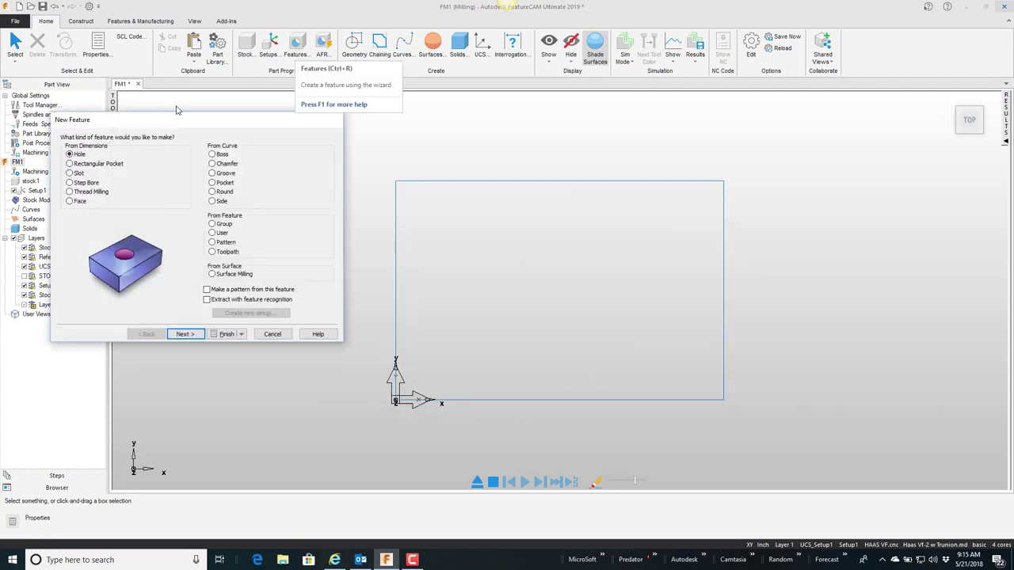
pyautogui.click(185, 333)
pyautogui.click(251, 139)
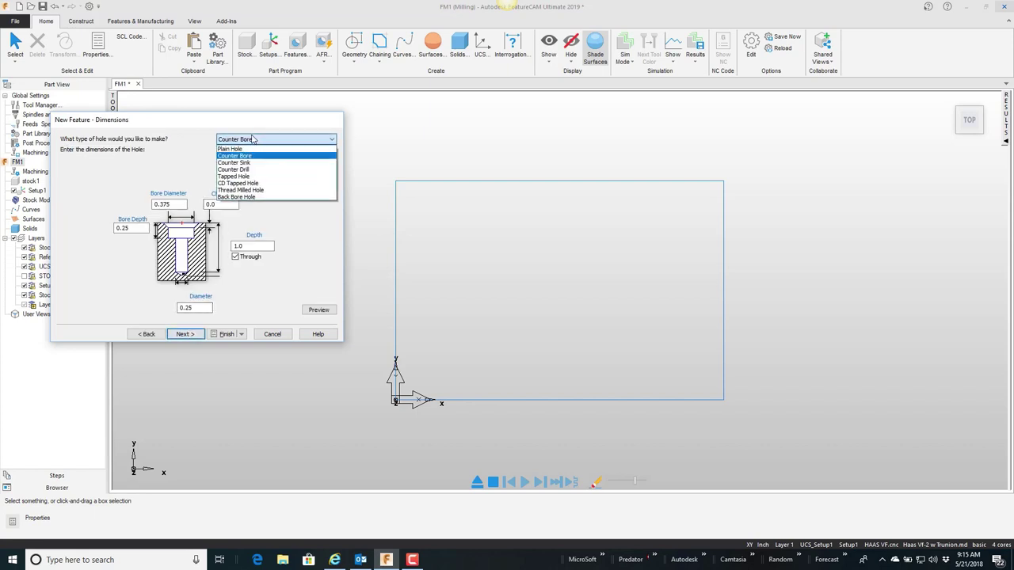
pyautogui.click(249, 157)
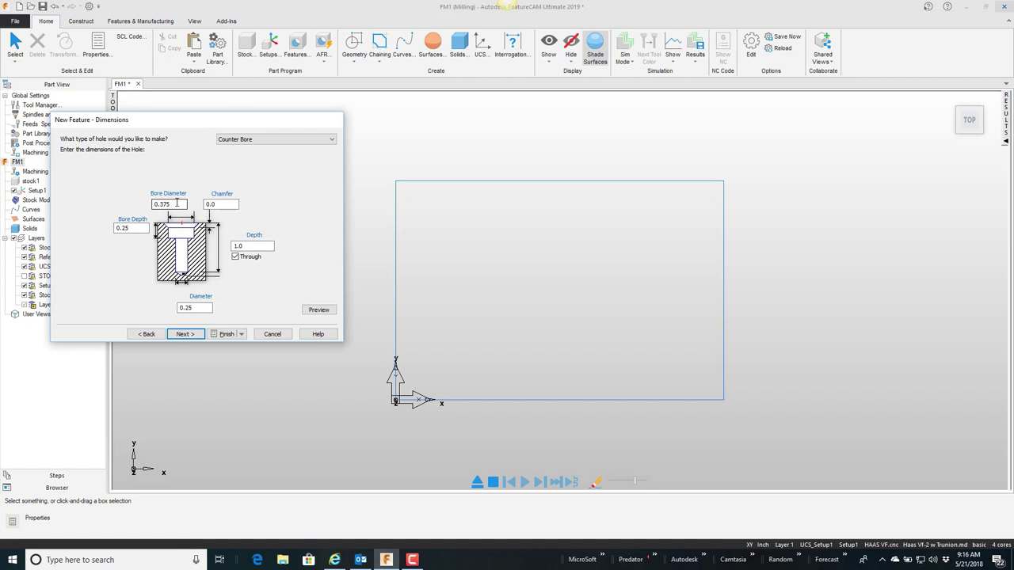
pyautogui.click(225, 334)
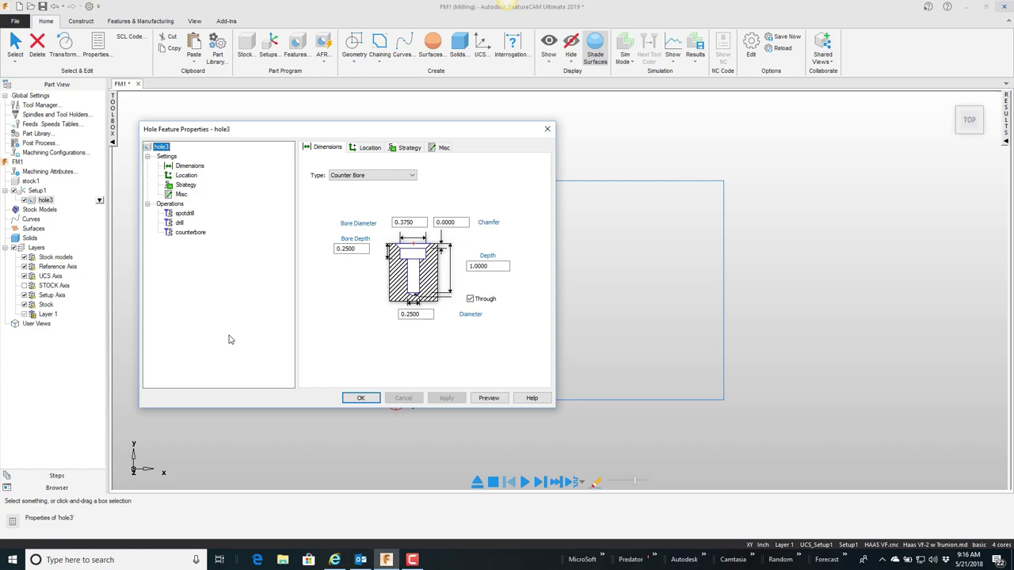
# Step: Set the hole's location by picking a point inside the stock at about X 2.73, Y 1.85
pyautogui.click(371, 149)
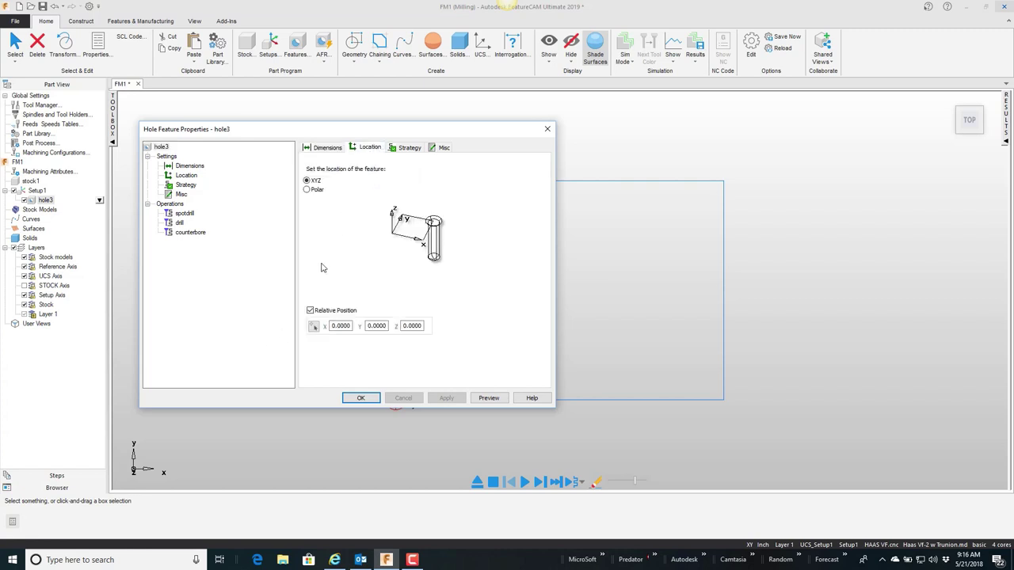
pyautogui.click(314, 329)
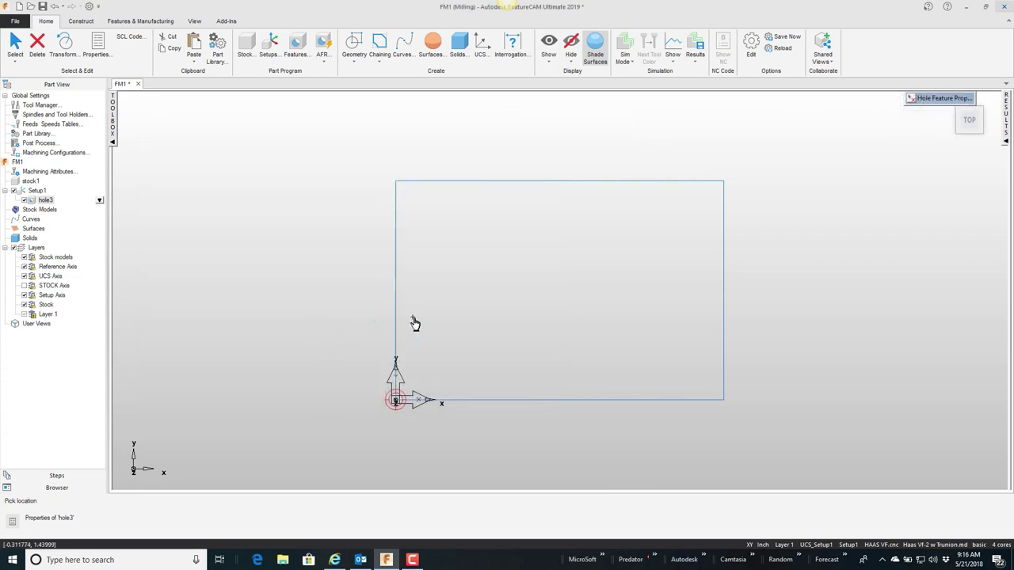
pyautogui.click(394, 311)
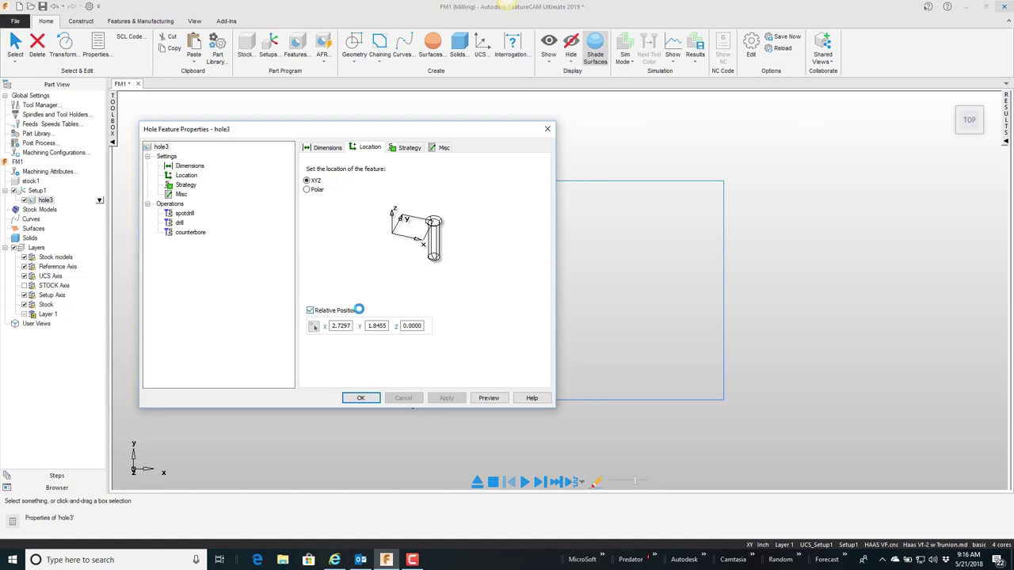
# Step: Review the tools chosen for the hole's spotdrill, drill and counterbore operations and accept the feature properties
pyautogui.click(185, 214)
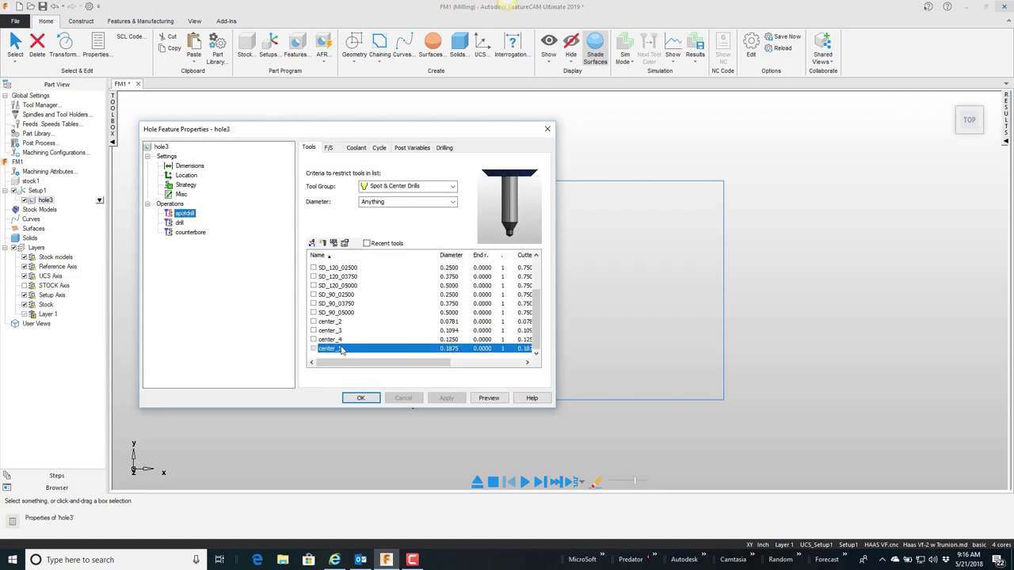
pyautogui.click(181, 223)
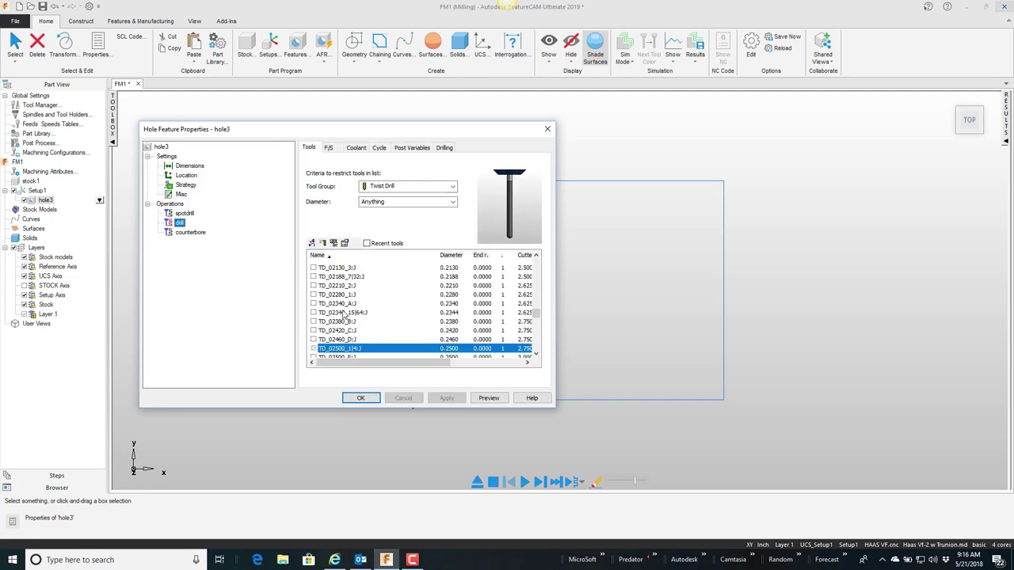
pyautogui.click(194, 233)
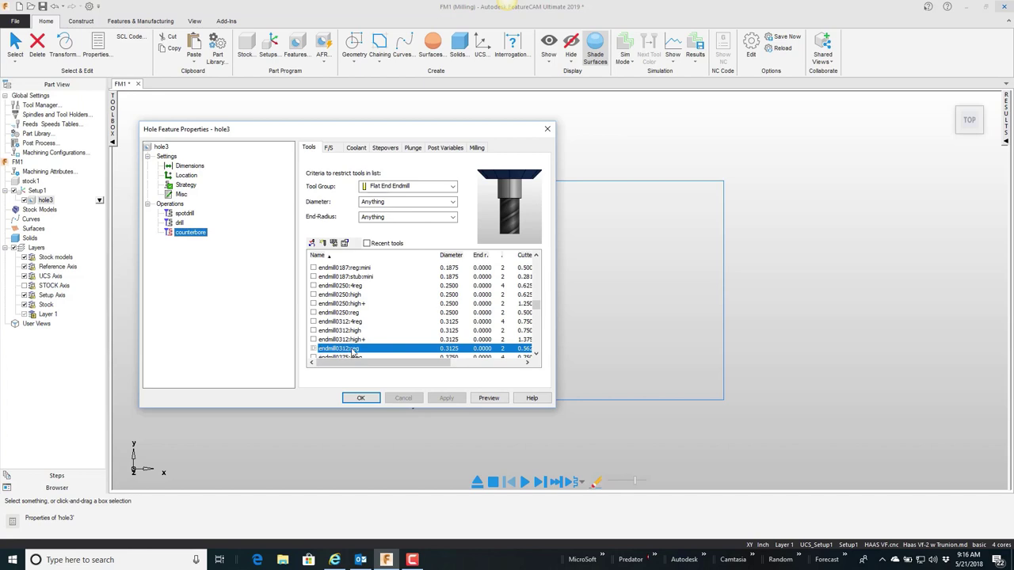
pyautogui.click(361, 397)
# Step: Inspect the counterbored hole in isometric view and review the Mill Tool Selection settings in the part's machining attributes
pyautogui.rightClick(475, 255)
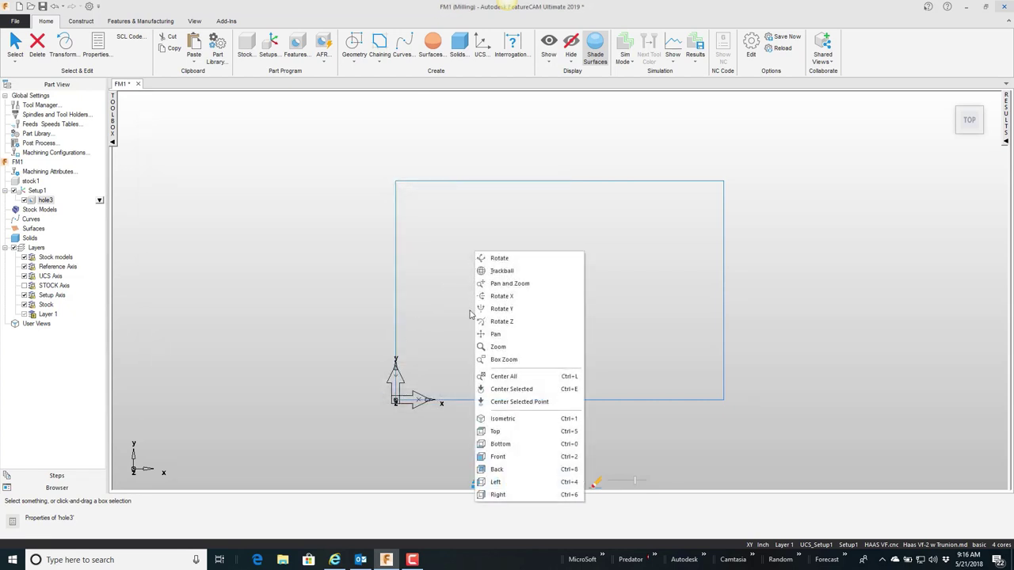
pyautogui.click(502, 418)
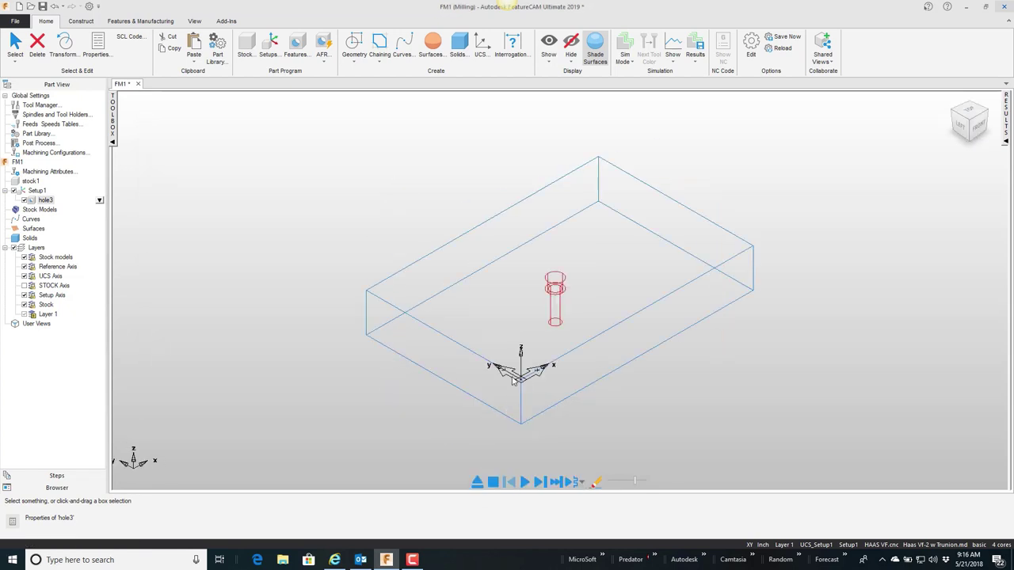
pyautogui.moveTo(509, 255); pyautogui.dragTo(603, 337)
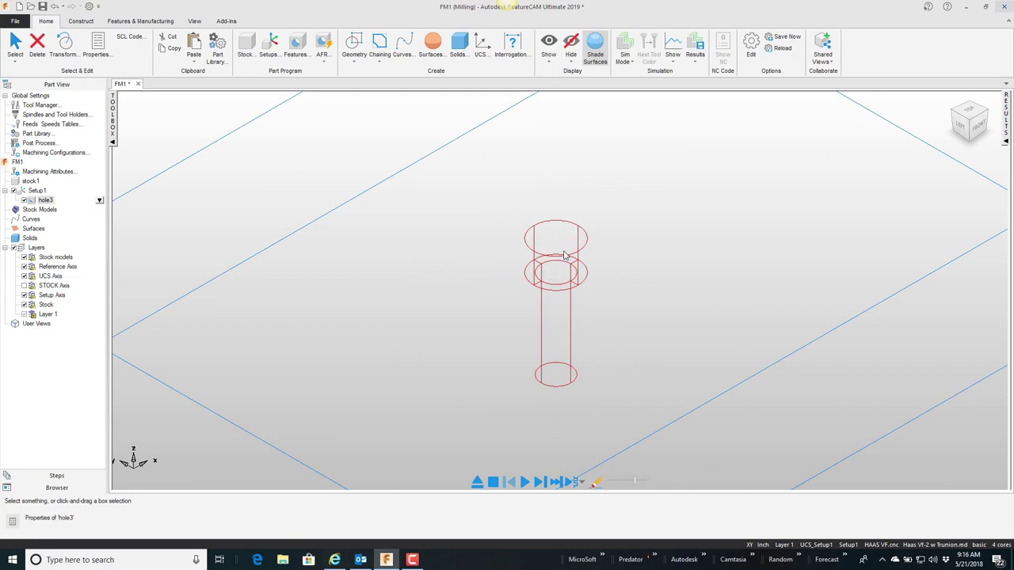
pyautogui.scroll(-1, 589, 253)
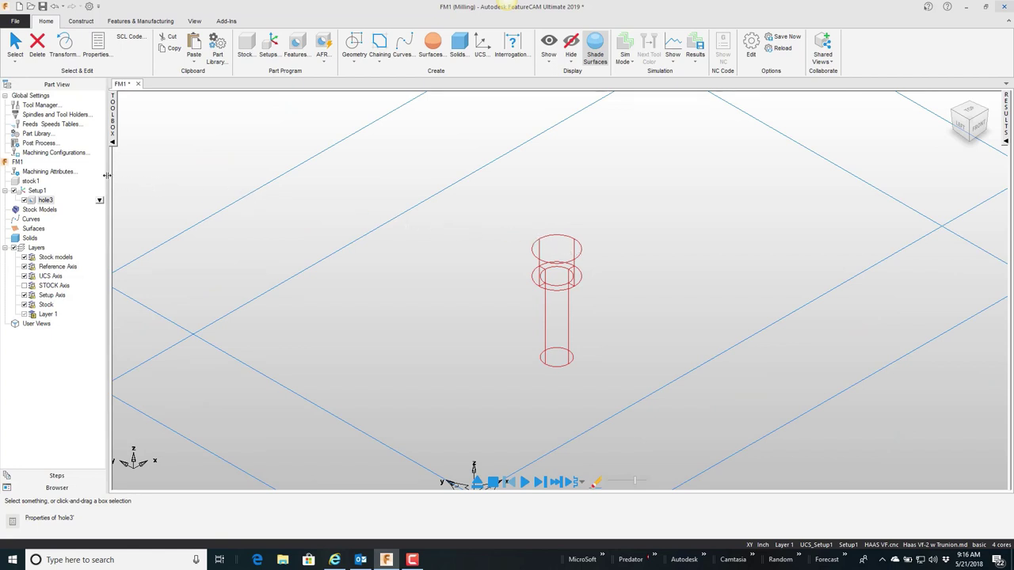
pyautogui.doubleClick(63, 175)
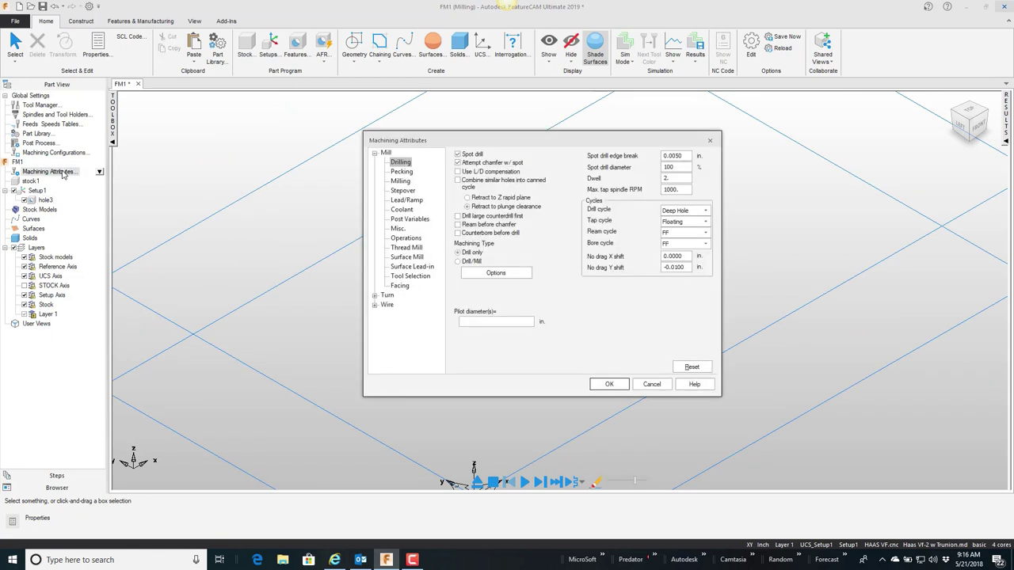
pyautogui.click(410, 276)
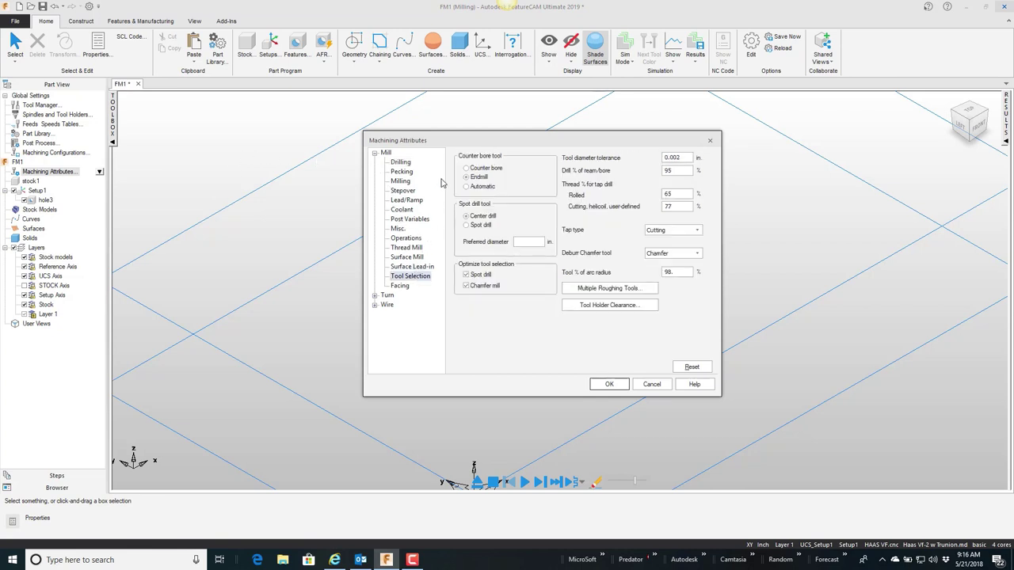
pyautogui.moveTo(453, 146); pyautogui.dragTo(222, 98)
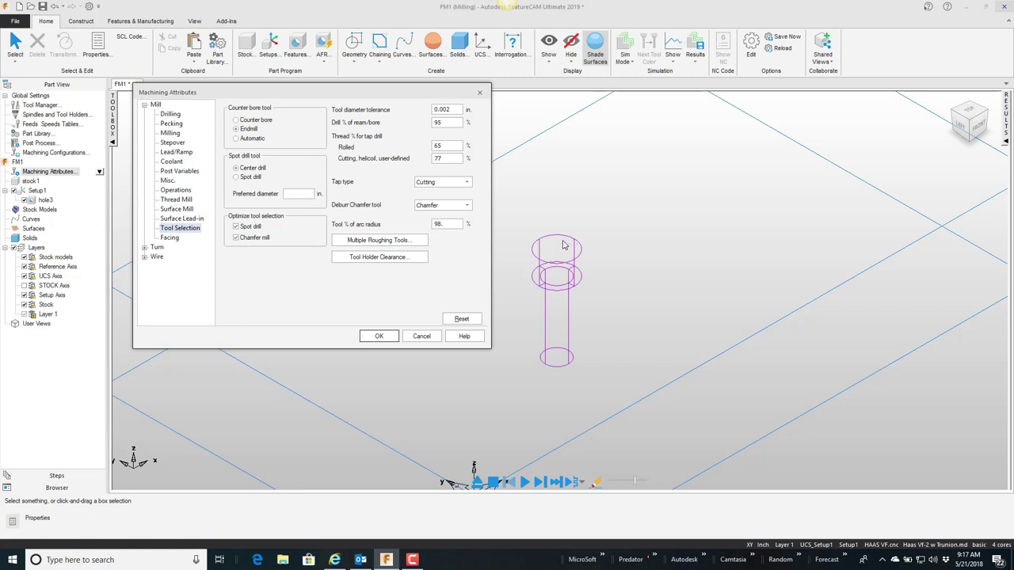
pyautogui.click(380, 336)
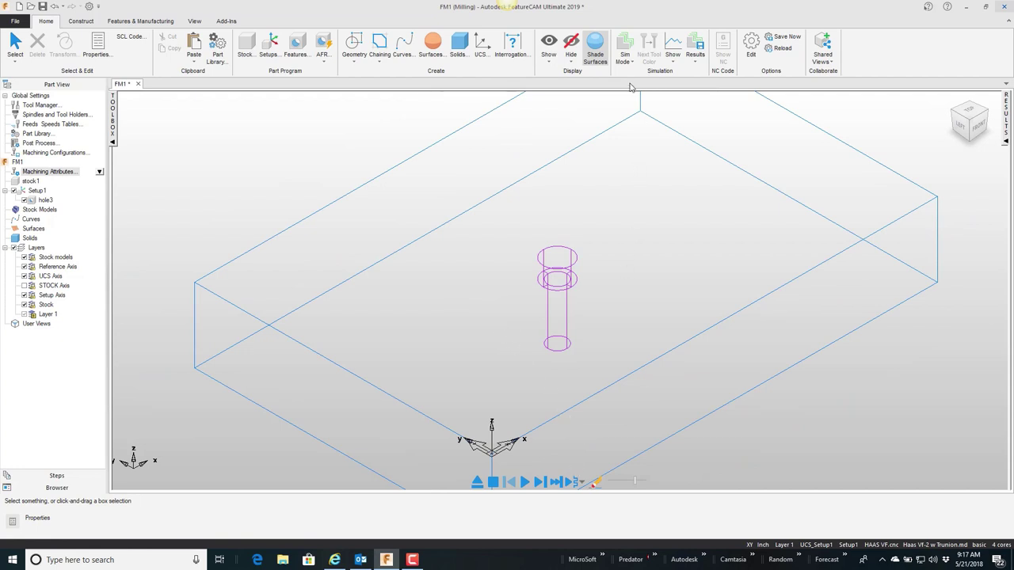
# Step: Simulate the hole's spotdrill and drill operations one operation at a time, declining to save the changed operation and NC contents
pyautogui.click(570, 481)
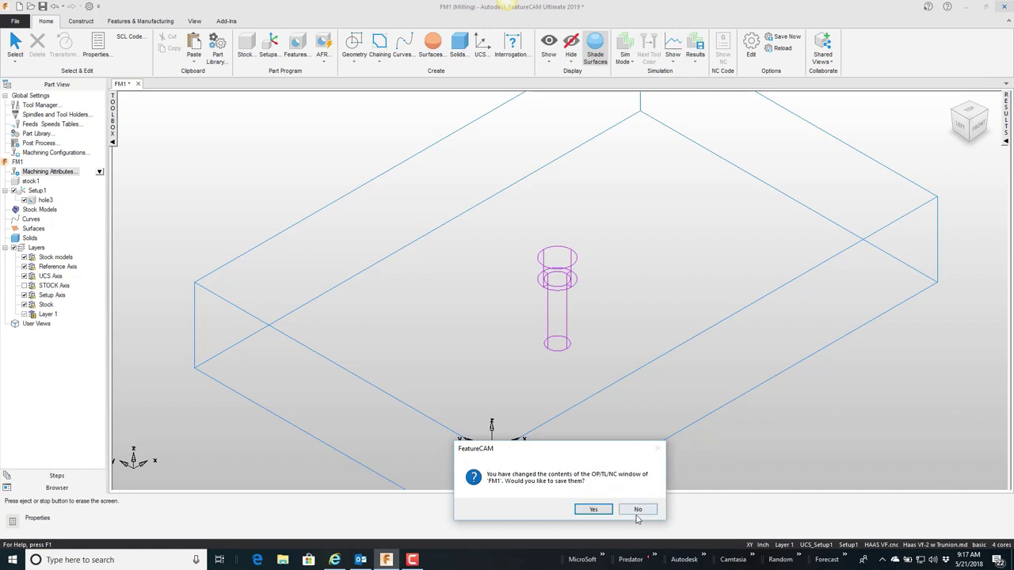
pyautogui.click(638, 509)
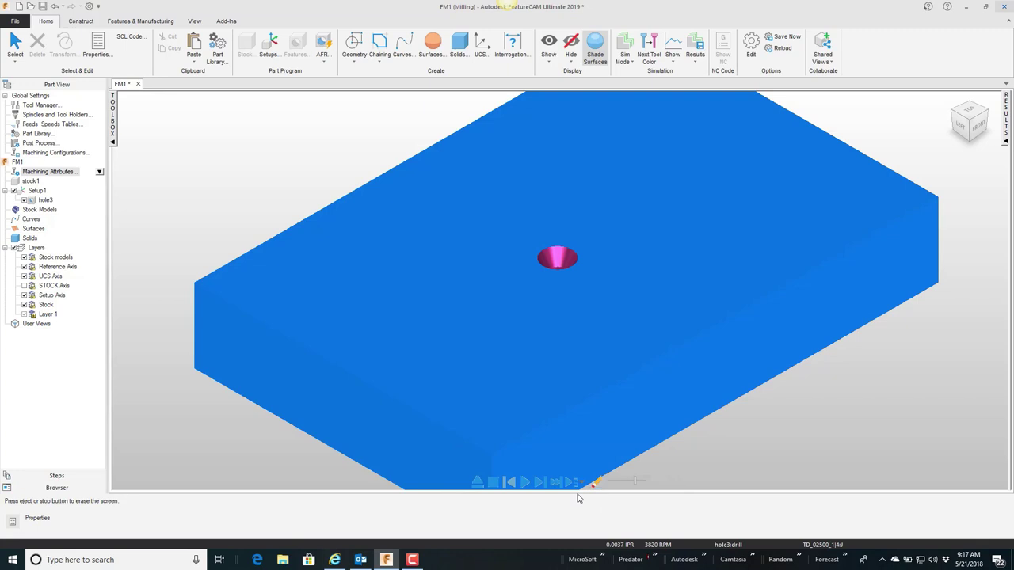
pyautogui.click(570, 483)
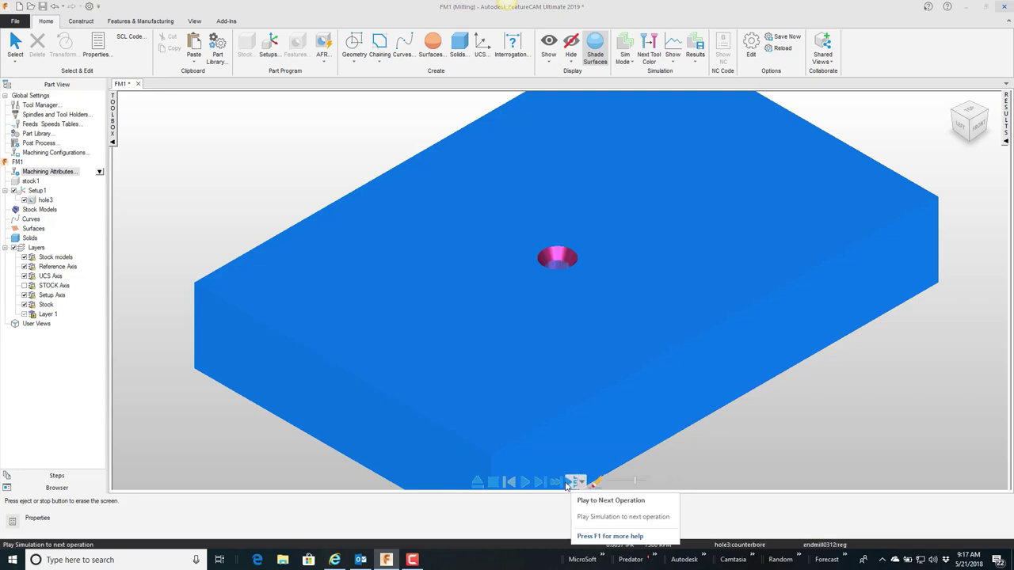
# Step: Step through the counterbore endmill moves one at a time in the simulation and stop it
pyautogui.click(540, 483)
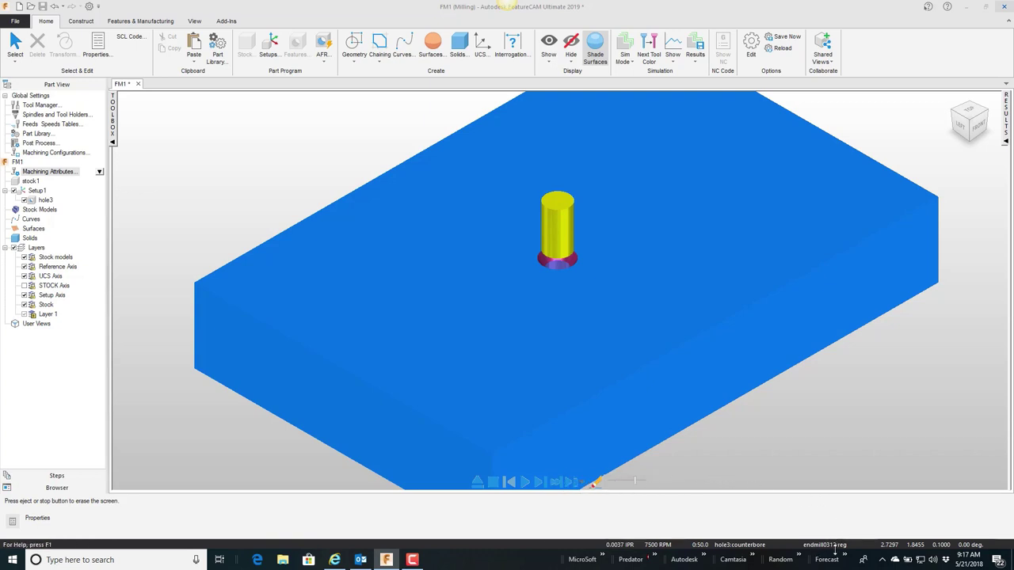
pyautogui.click(539, 483)
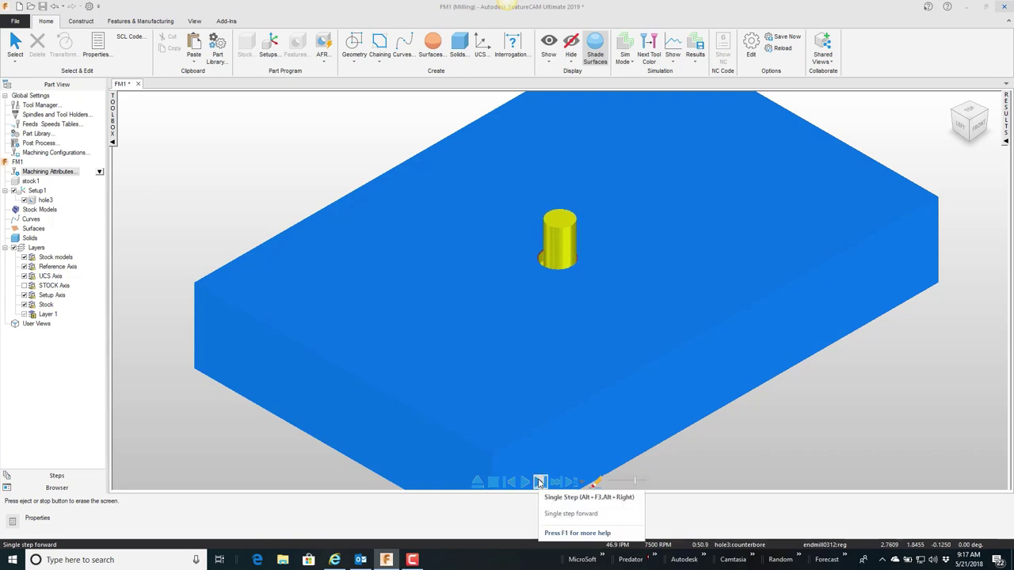
pyautogui.click(539, 483)
pyautogui.click(538, 483)
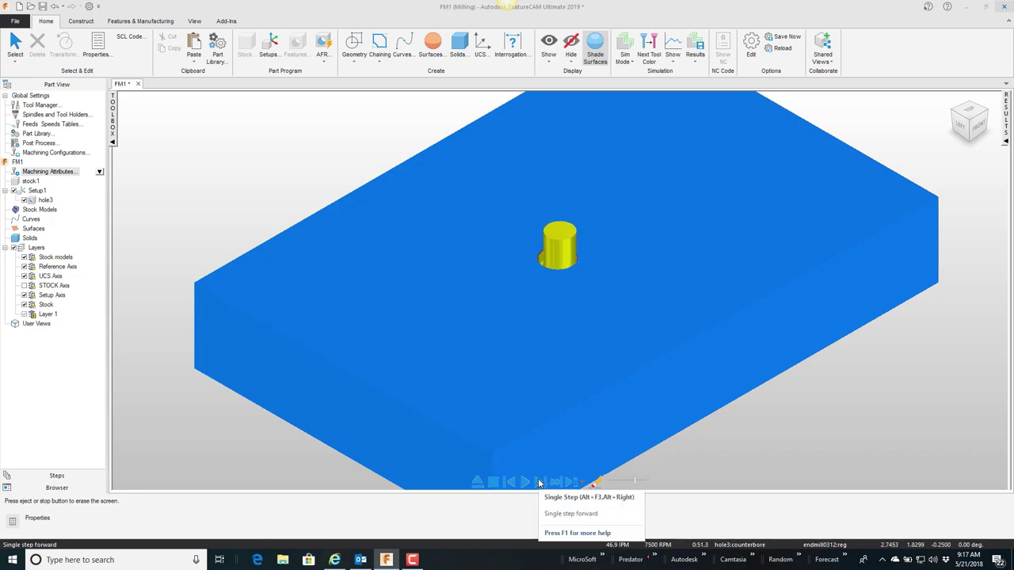
pyautogui.click(539, 483)
pyautogui.click(538, 483)
pyautogui.click(538, 483)
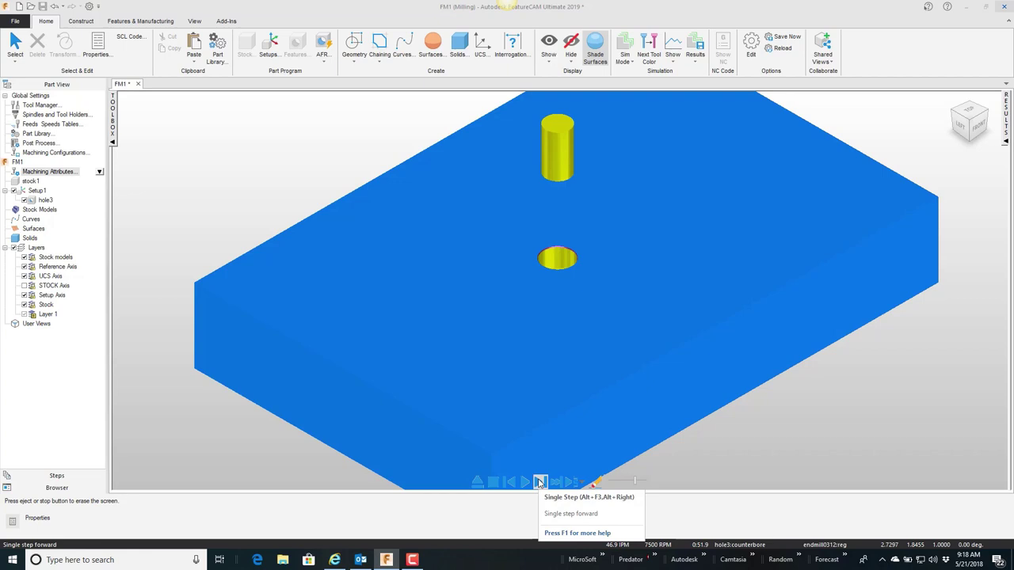
pyautogui.click(539, 483)
pyautogui.click(491, 482)
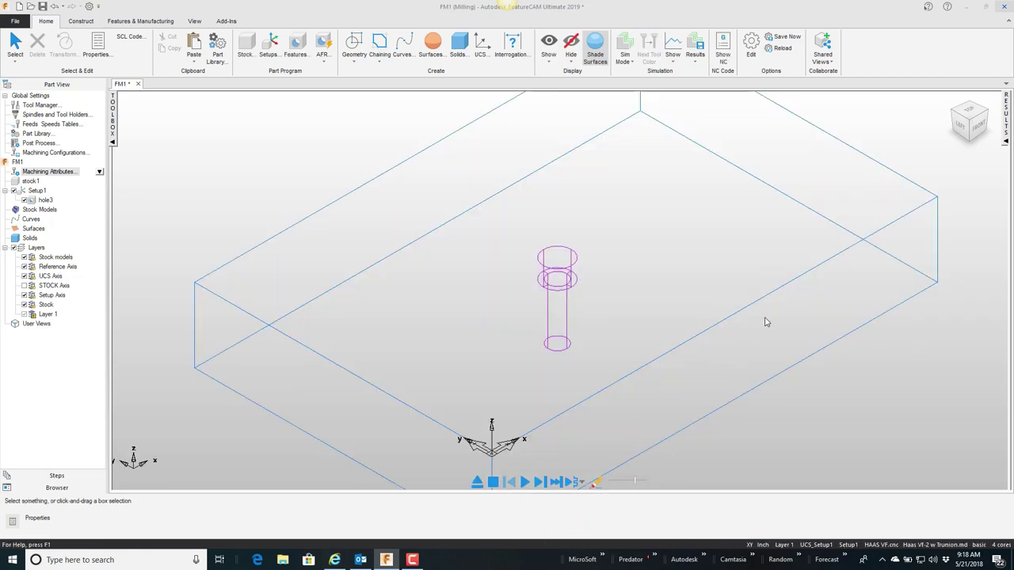
# Step: Show the generated NC code and examine the counterbore section through to the end of the program
pyautogui.click(1005, 141)
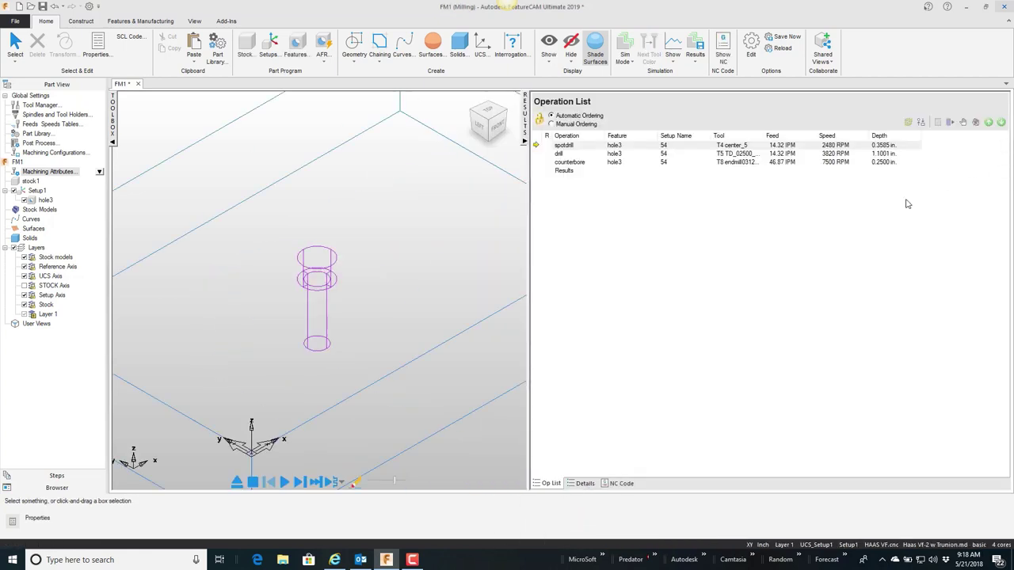
pyautogui.click(624, 483)
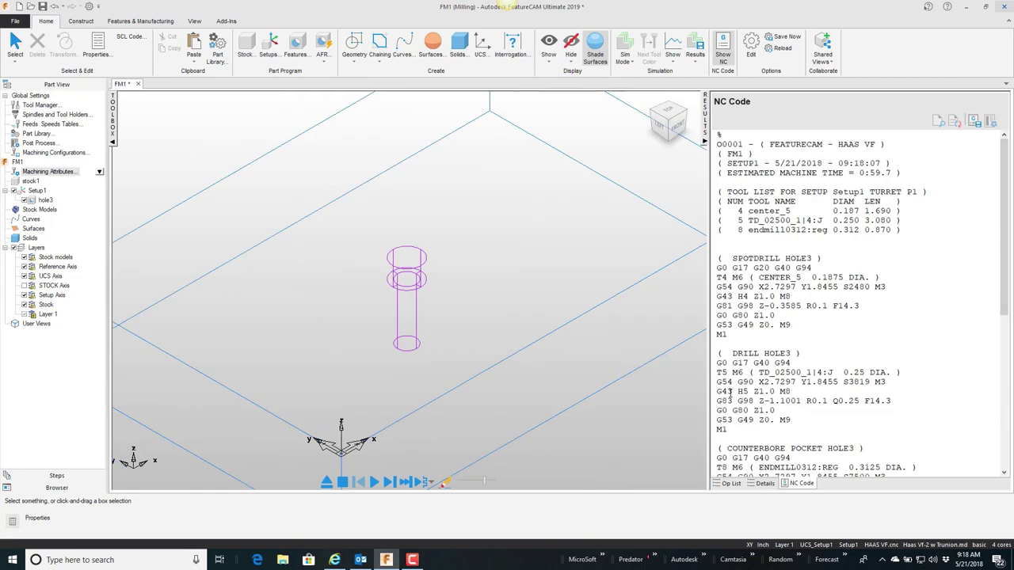
pyautogui.moveTo(1006, 289); pyautogui.dragTo(1007, 443)
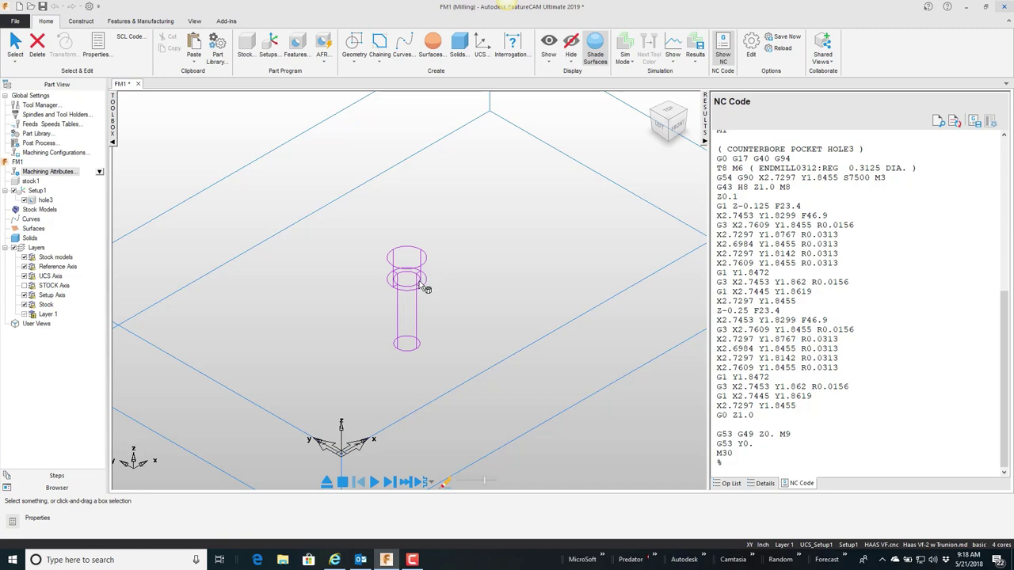
# Step: Override the tool of hole3's counterbore operation with the 0.3750 flat endmill endmill0375:4reg in the feature properties
pyautogui.click(423, 285)
pyautogui.doubleClick(421, 284)
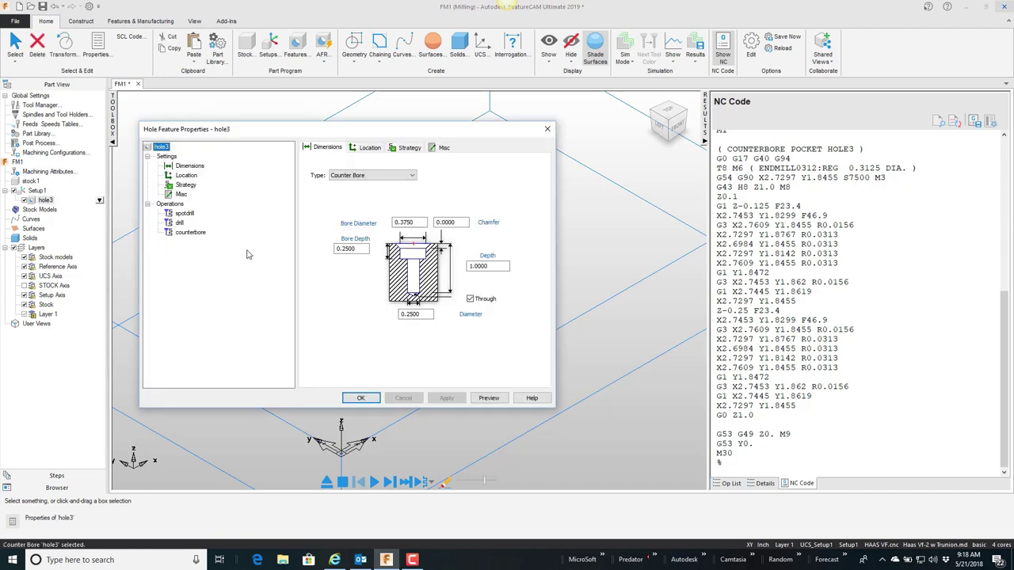
pyautogui.click(191, 232)
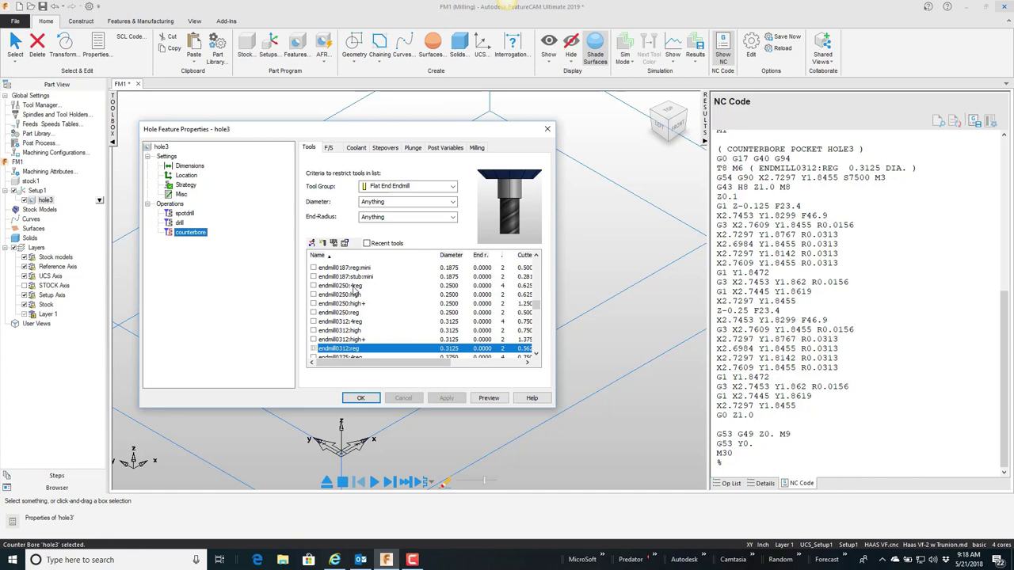
pyautogui.scroll(-2, 369, 300)
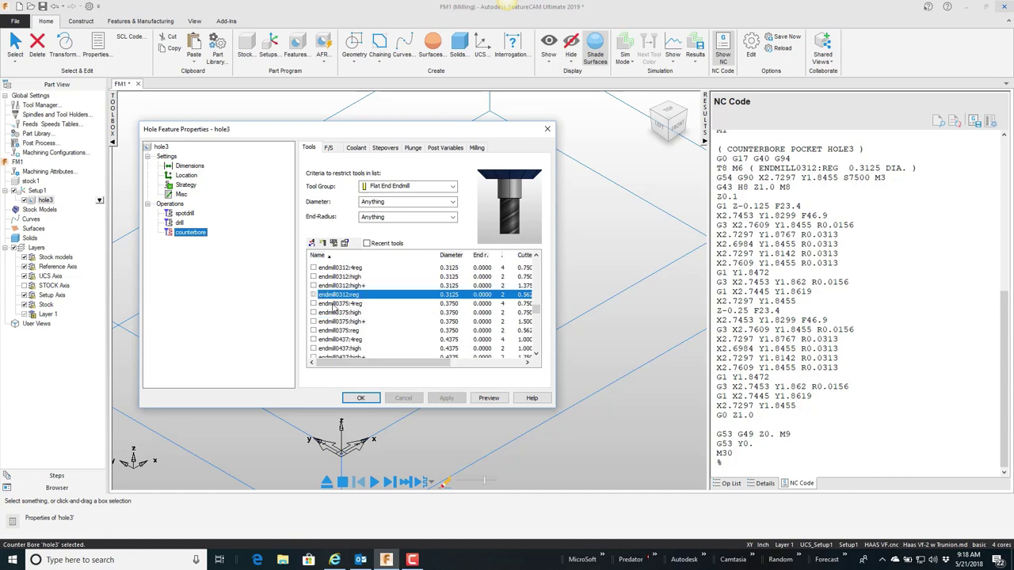
pyautogui.click(313, 304)
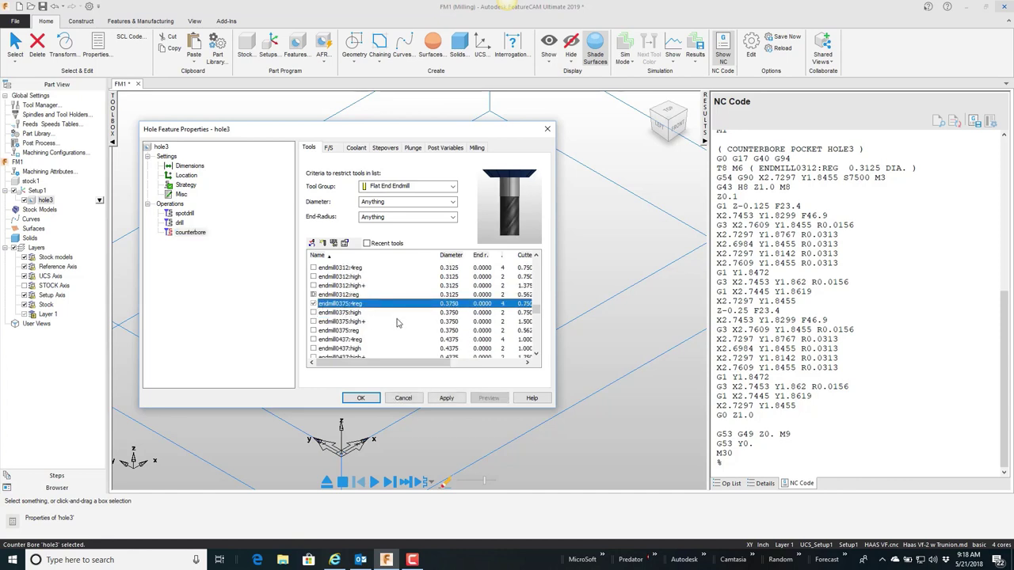
pyautogui.click(361, 398)
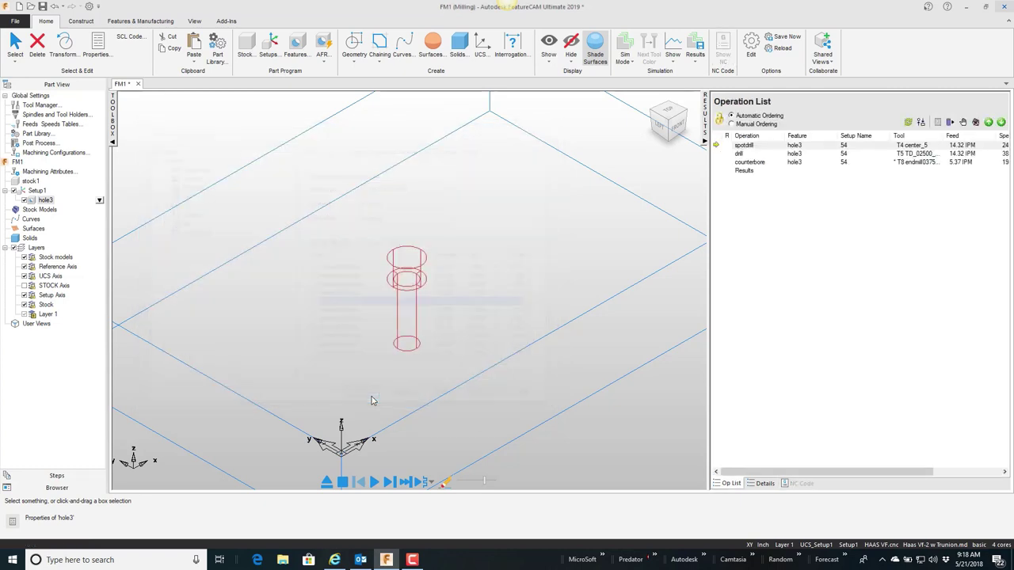
# Step: Simulate up to the counterbore operation, single-step through its plunge and retract moves, and stop the simulation
pyautogui.click(406, 482)
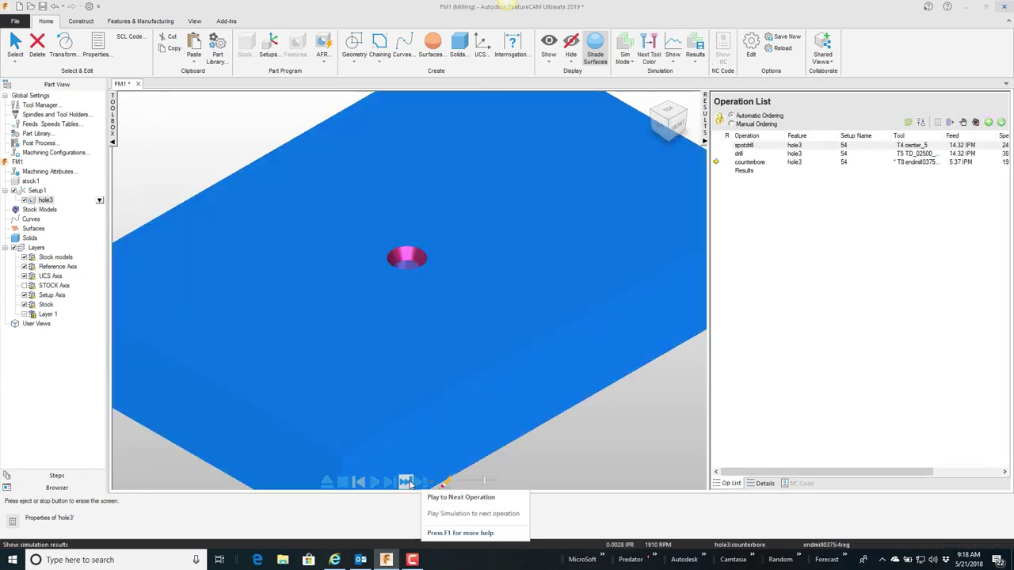
pyautogui.click(390, 483)
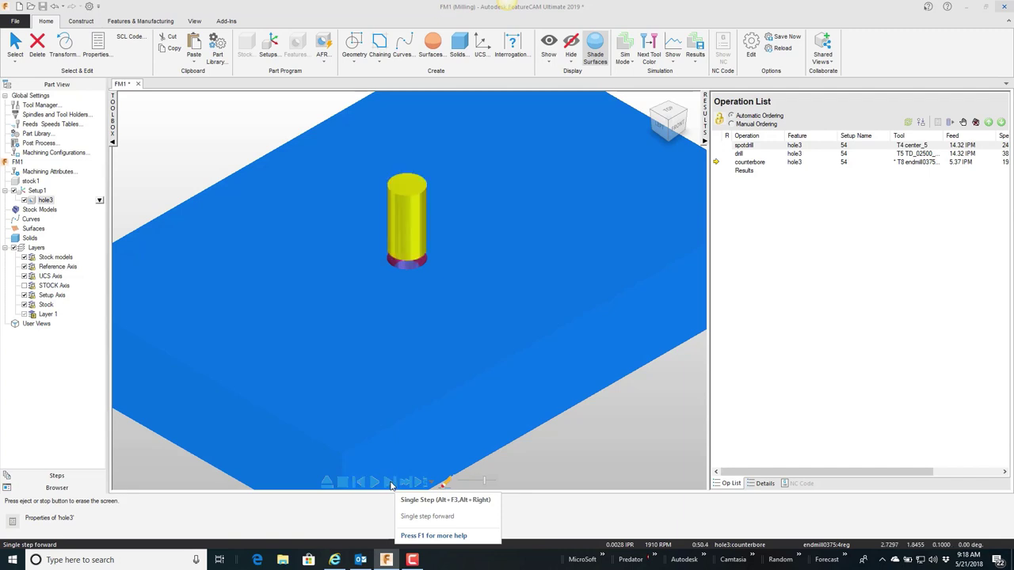
pyautogui.click(390, 482)
pyautogui.click(390, 482)
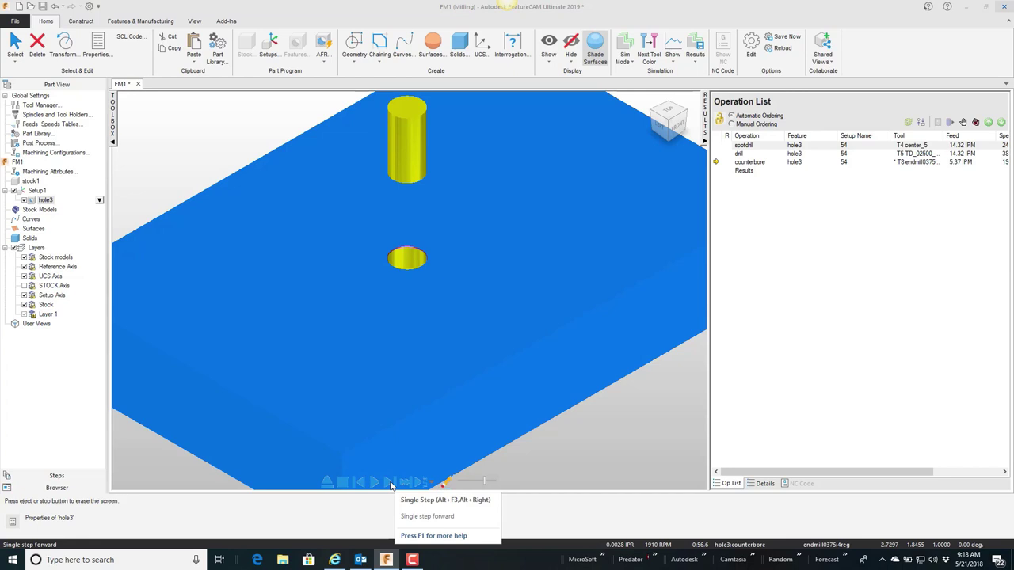
pyautogui.click(340, 482)
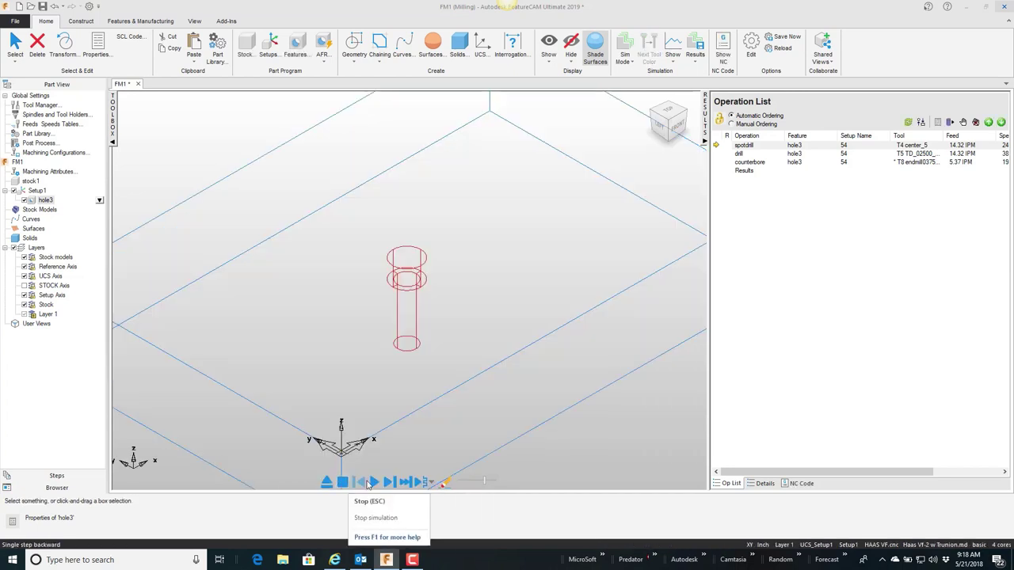
# Step: Display the regenerated NC code and examine the counterbore section at the end of the program
pyautogui.click(800, 483)
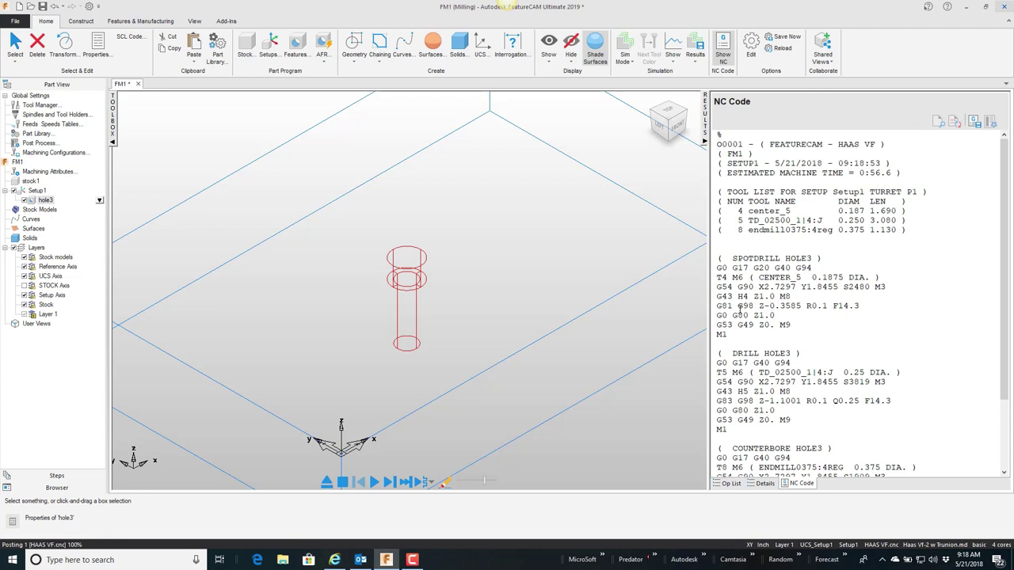
pyautogui.scroll(-3, 738, 312)
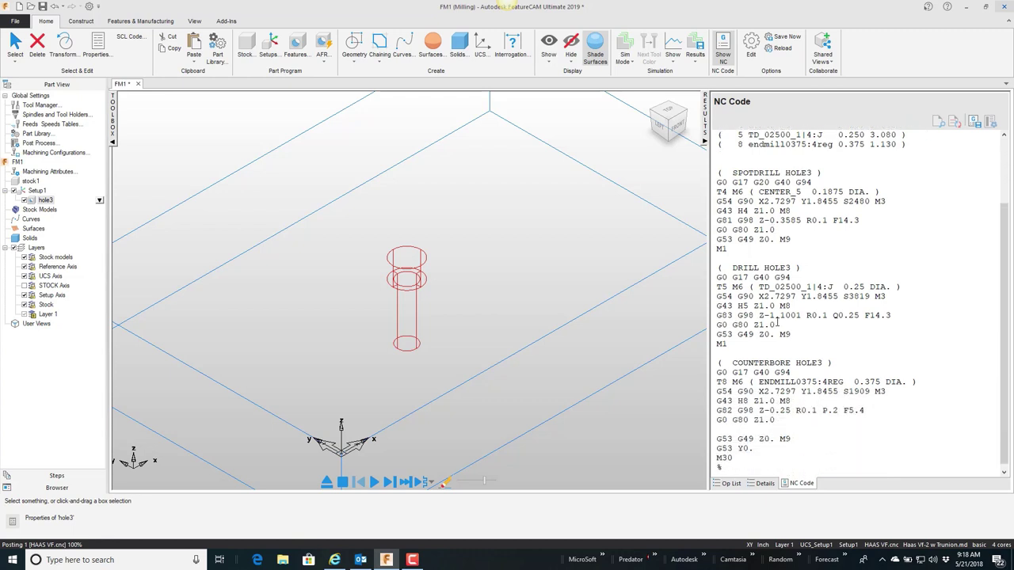
pyautogui.scroll(-1, 777, 322)
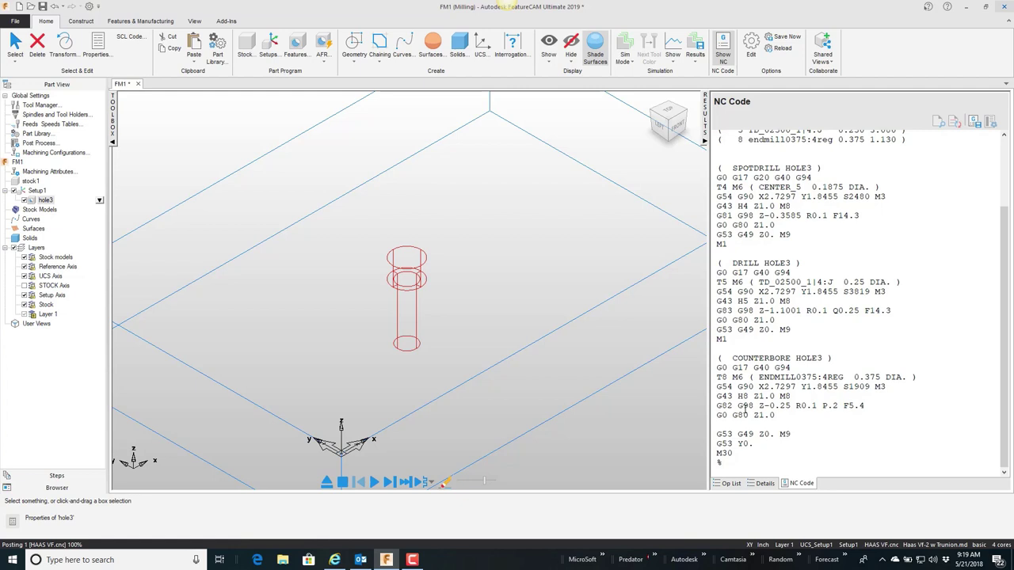
pyautogui.scroll(2, 546, 289)
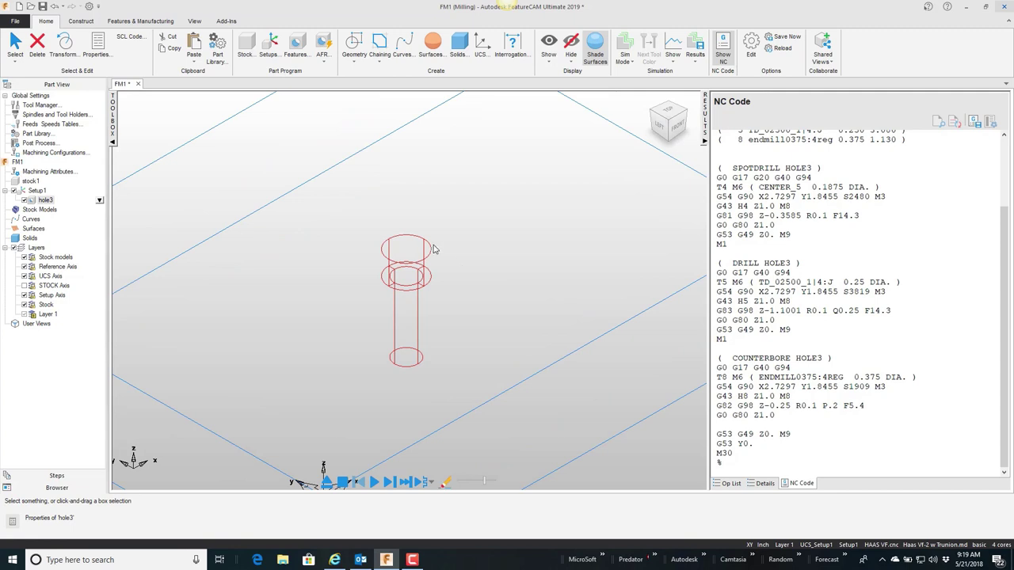